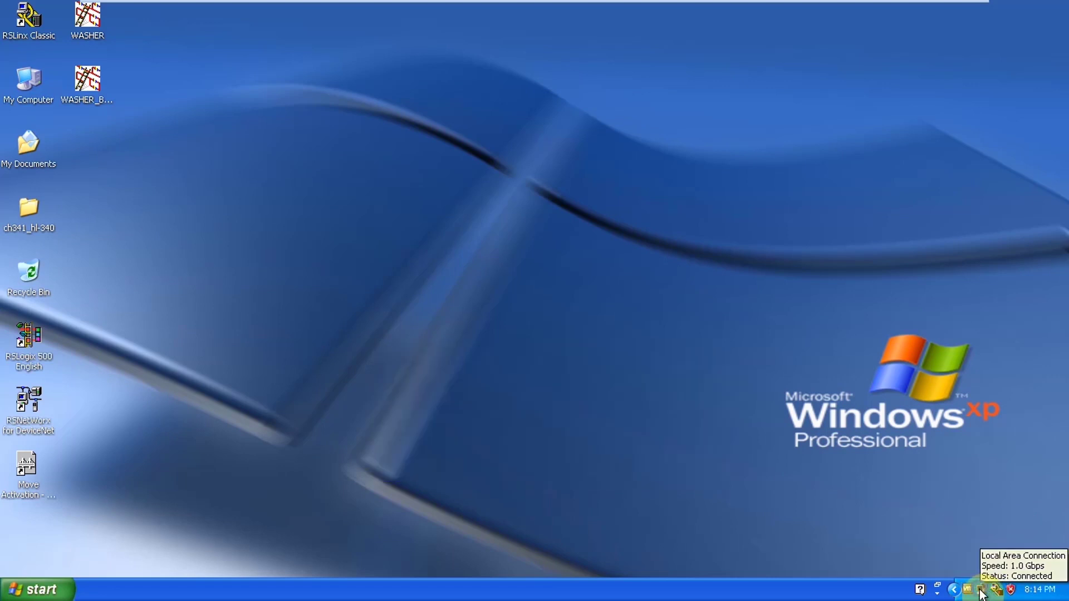
Step: Open the Local Area Connection properties from Network Connections
right_click(981, 593)
click(891, 576)
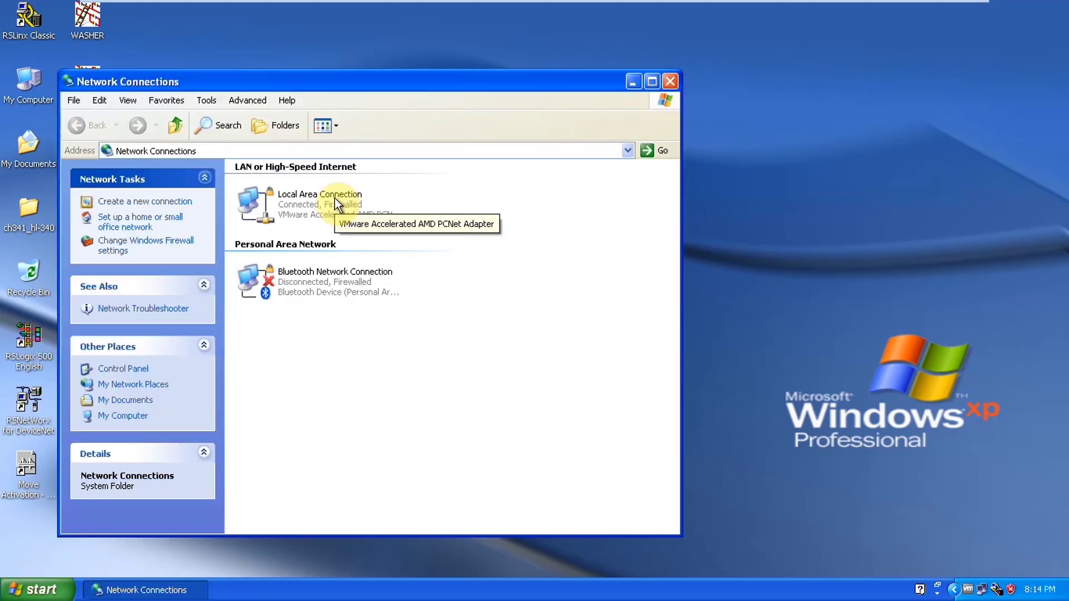
click(336, 200)
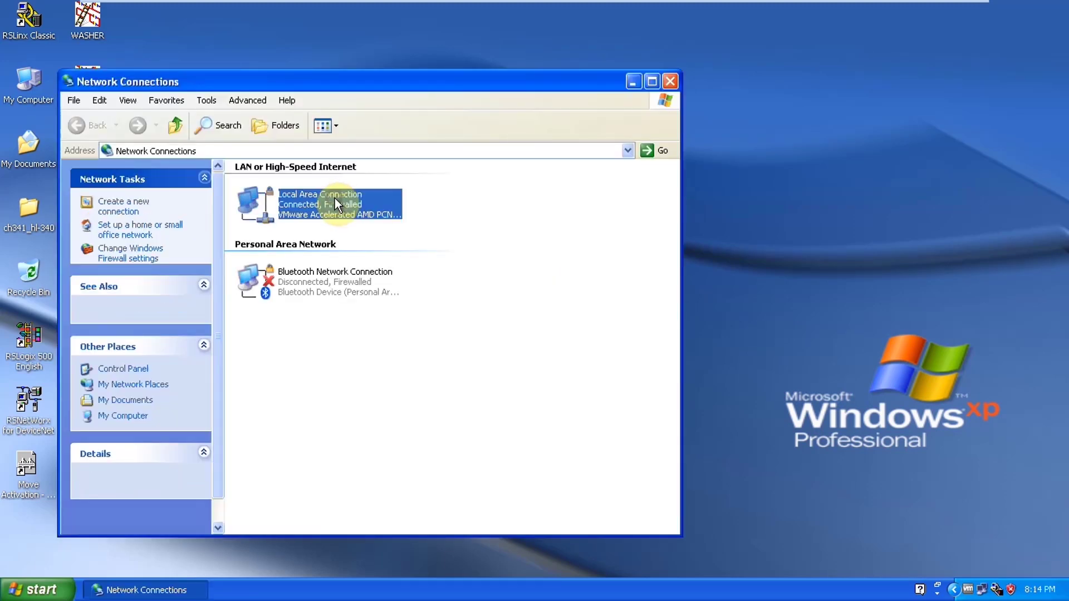
right_click(335, 199)
click(385, 321)
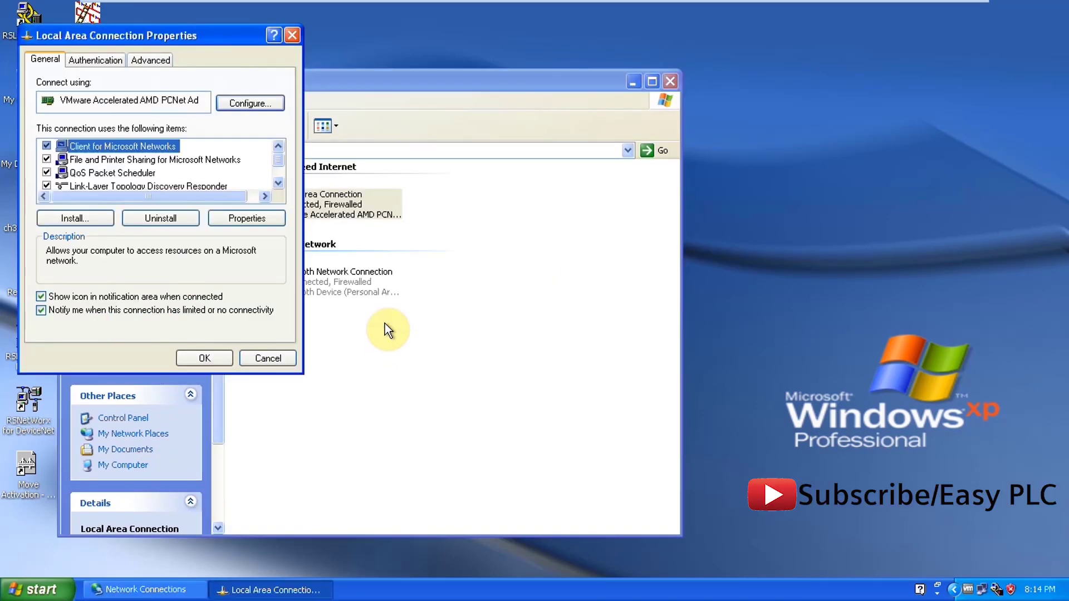
click(106, 77)
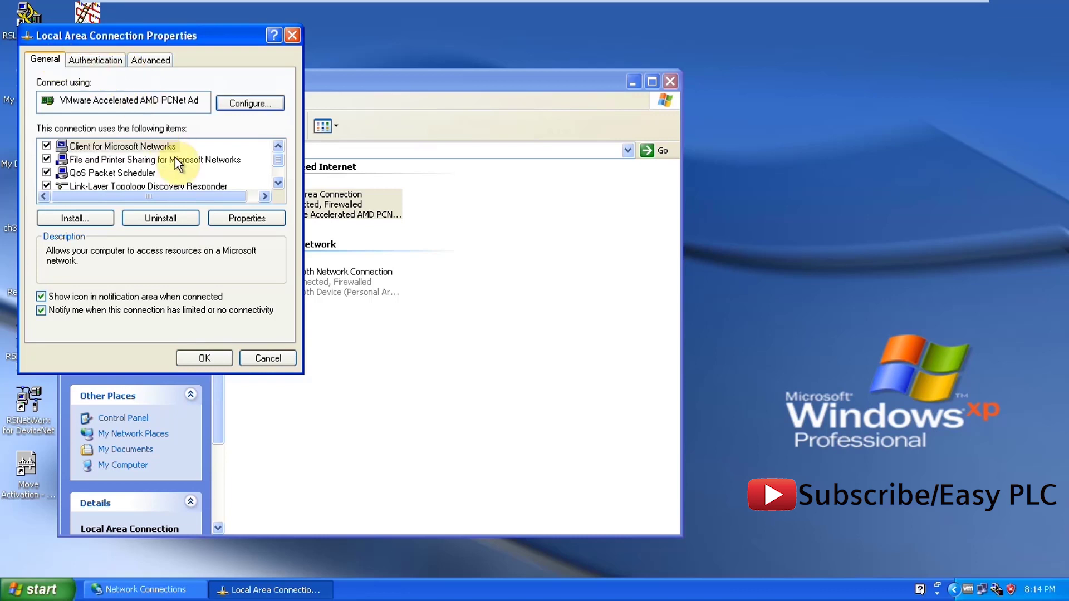
click(278, 183)
click(278, 183)
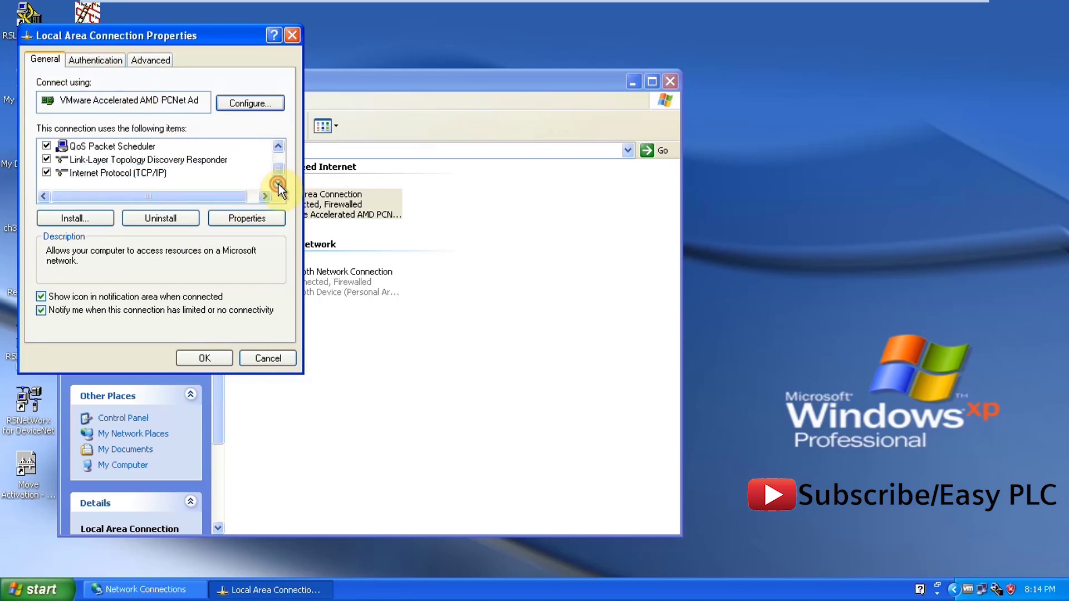
Step: Set TCP/IP to IP 10.0.0.99 with subnet 255.0.0.0, then close all windows
click(149, 169)
click(226, 216)
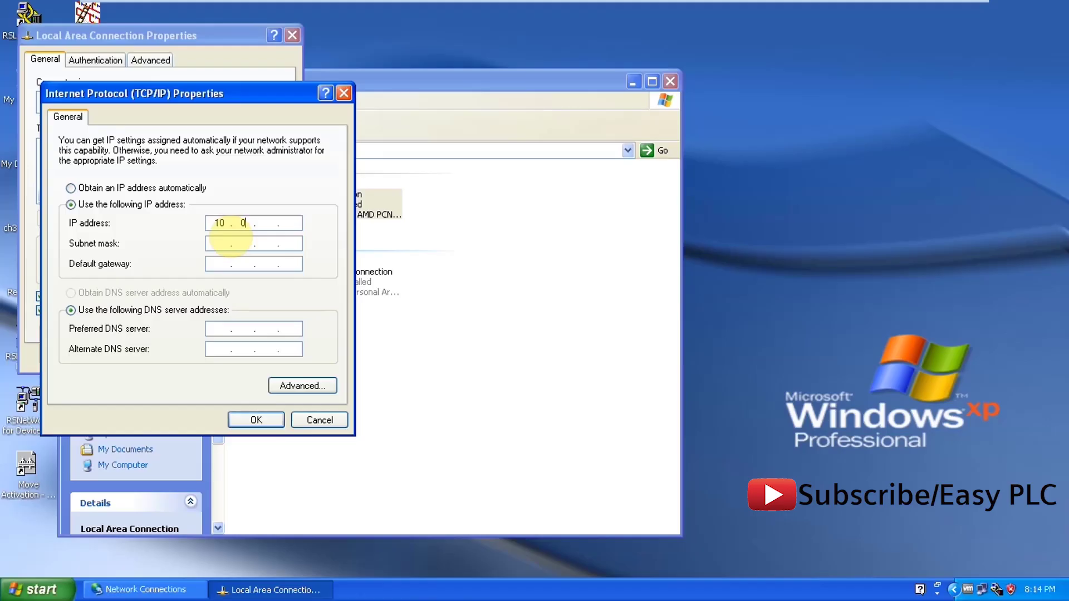
text(.0.99)
click(231, 243)
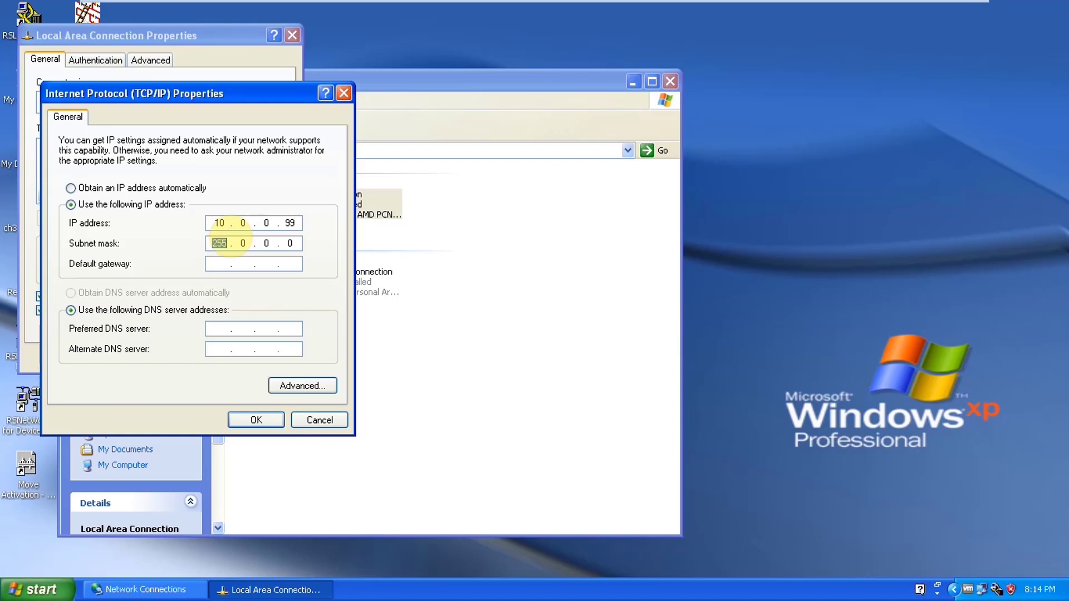
click(257, 420)
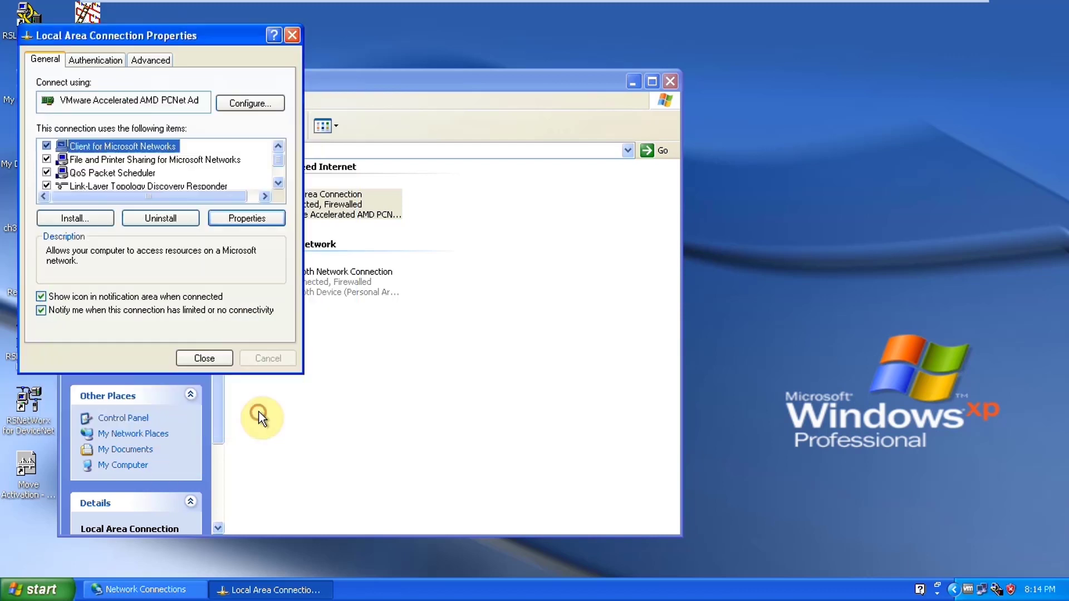
click(204, 359)
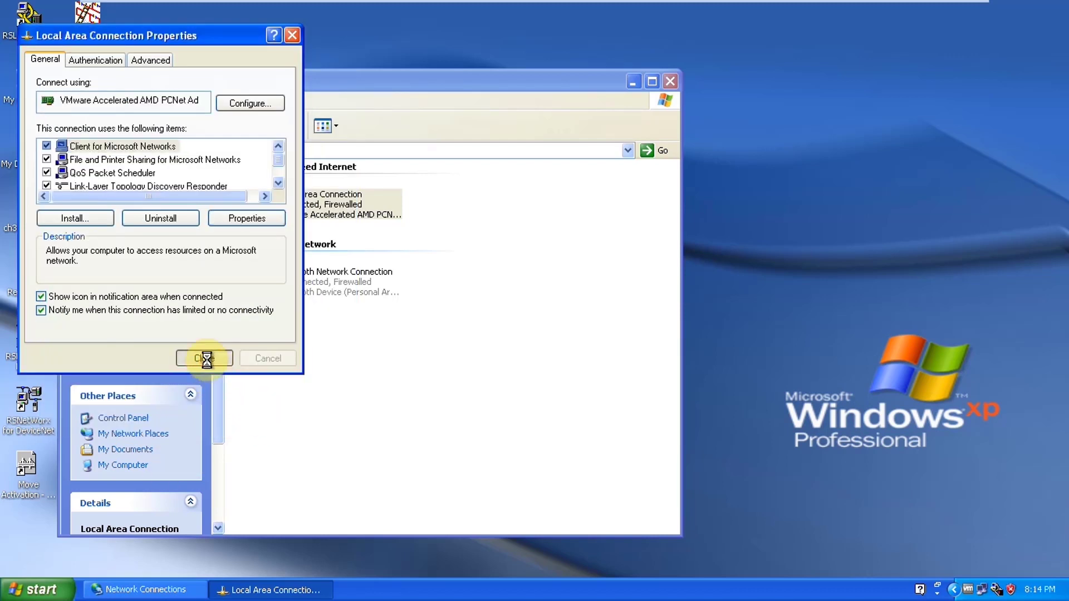
click(675, 84)
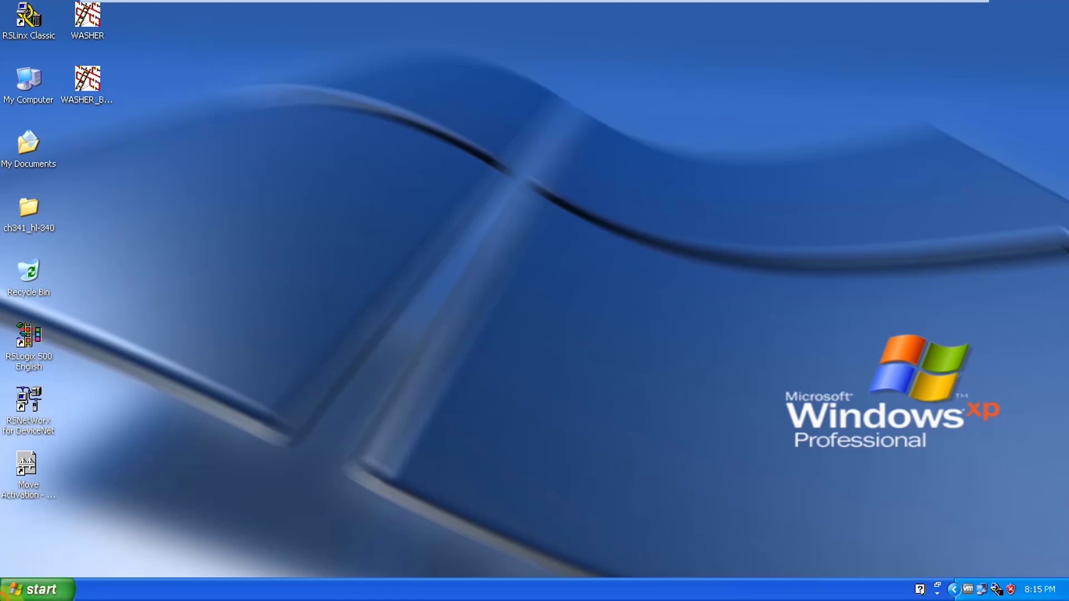
Step: Launch Command Prompt by running cmd from the Run box
click(34, 589)
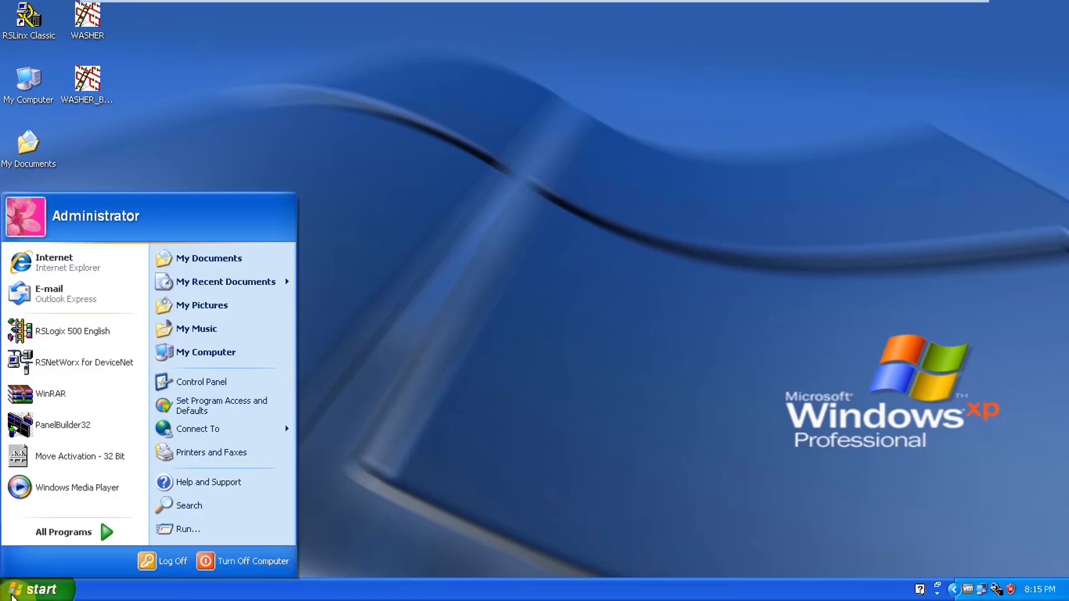
click(225, 533)
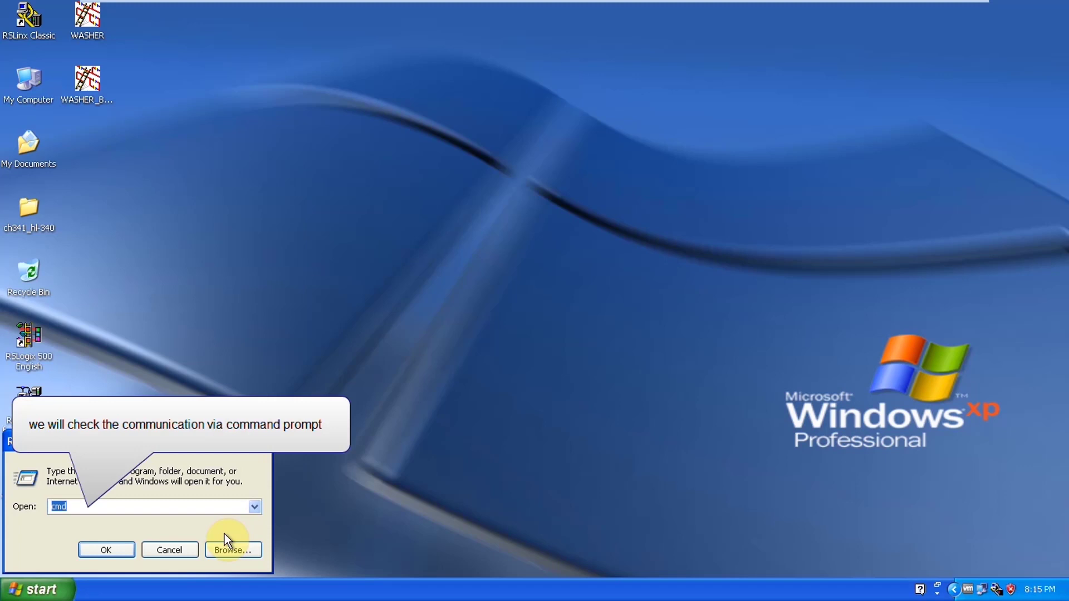
text(cmd)
key(Return)
Step: Ping the PLC at 10.0.0.5, confirm all replies, and close the console
text(p)
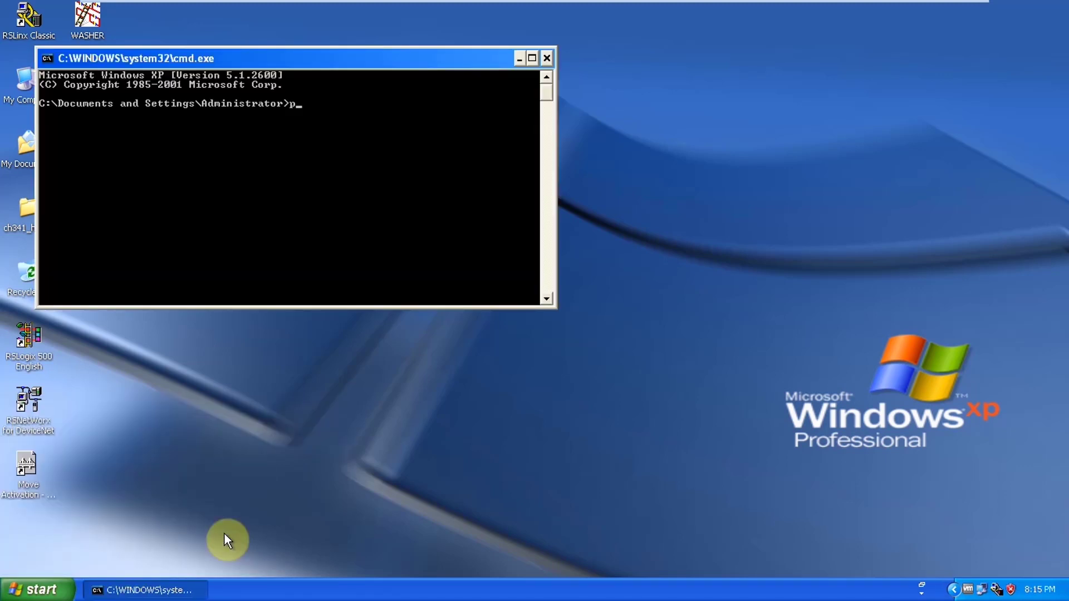
text(ing 10.0.0.5)
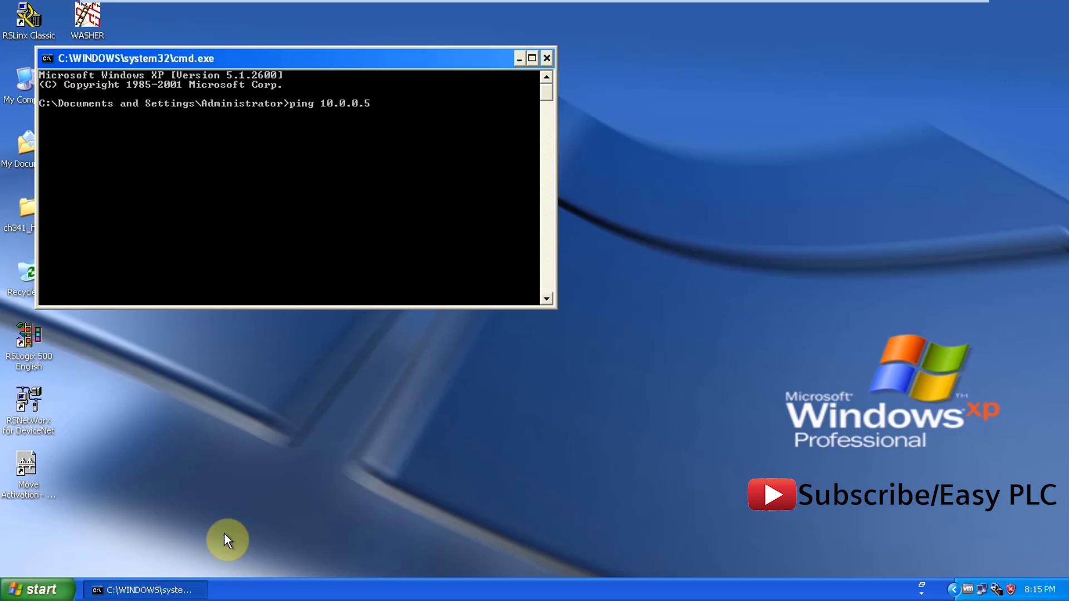
key(Return)
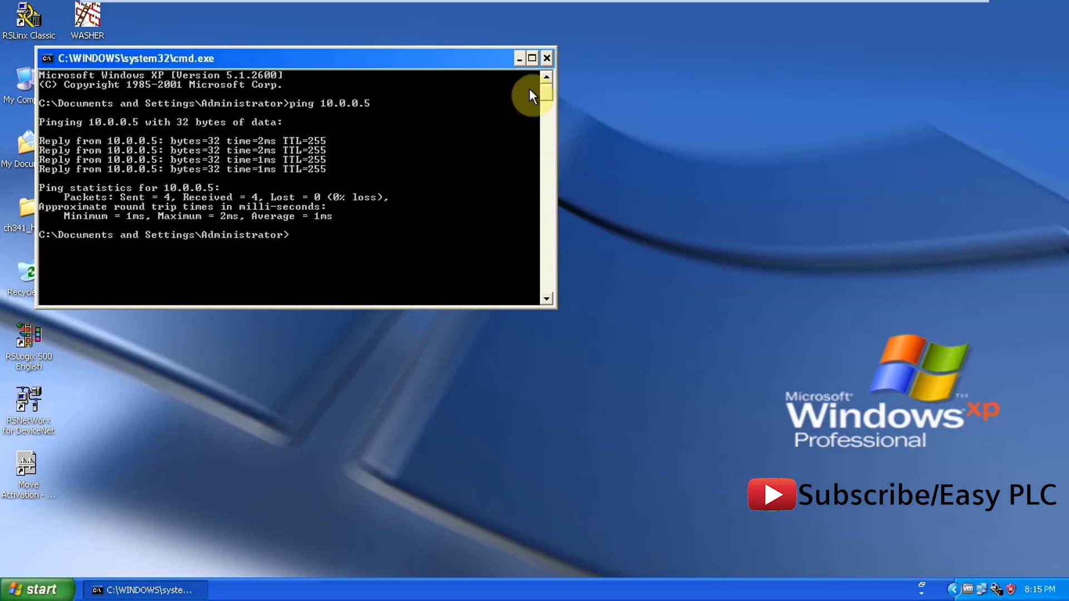
click(547, 58)
click(26, 330)
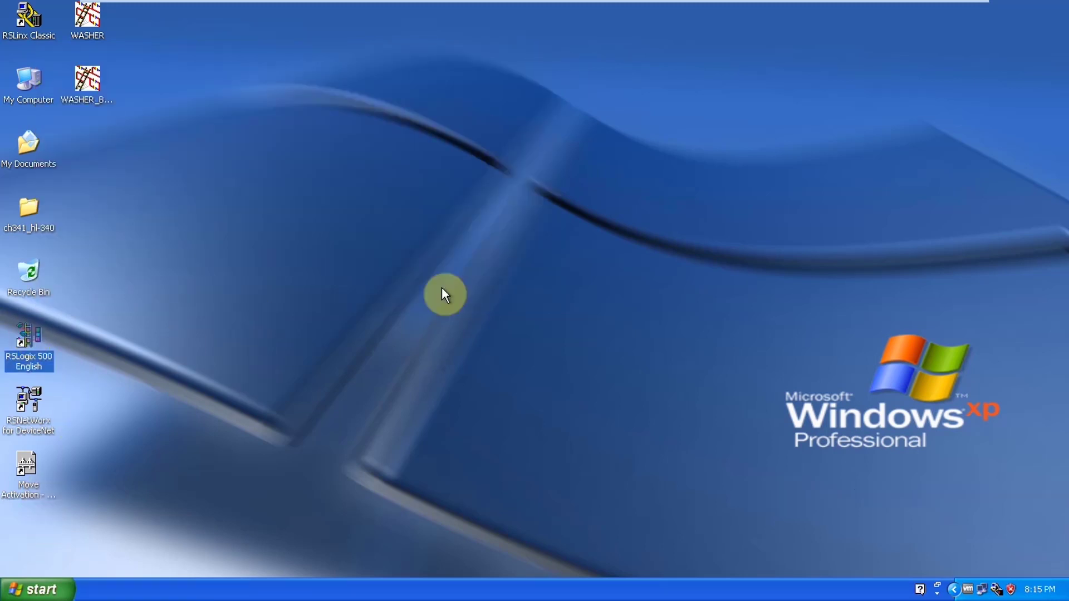
Step: Launch RSLinx Classic and add an Ethernet devices driver named AB_ETH-1
double_click(998, 591)
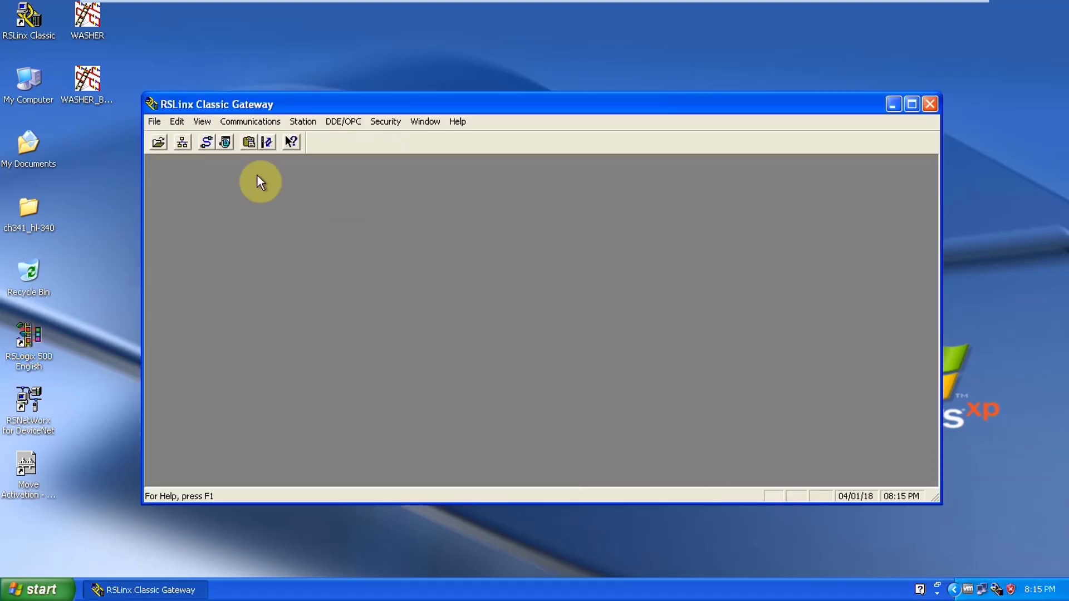
click(184, 142)
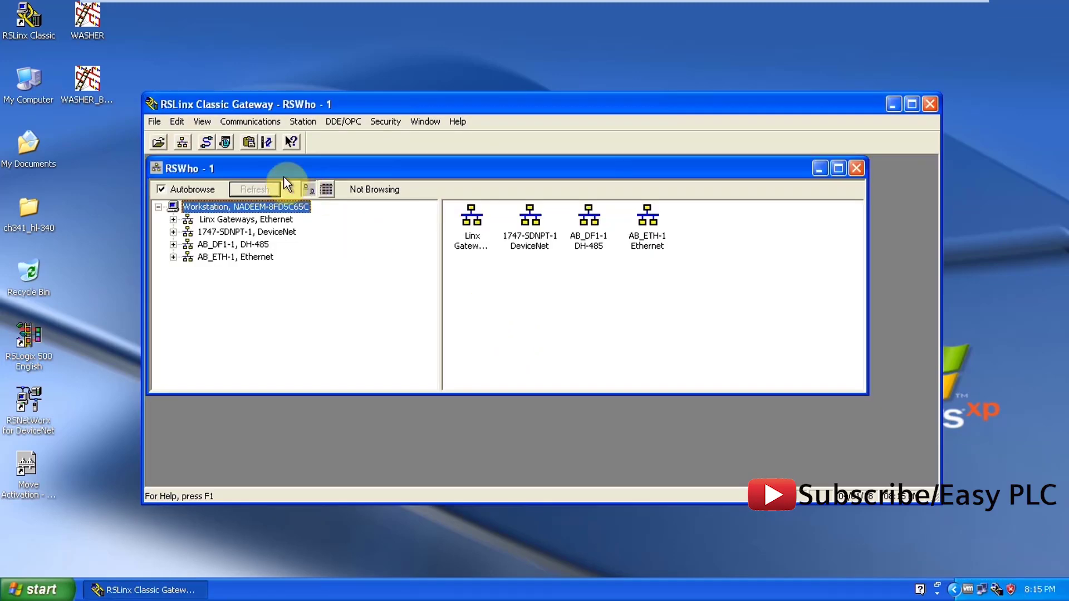
click(204, 149)
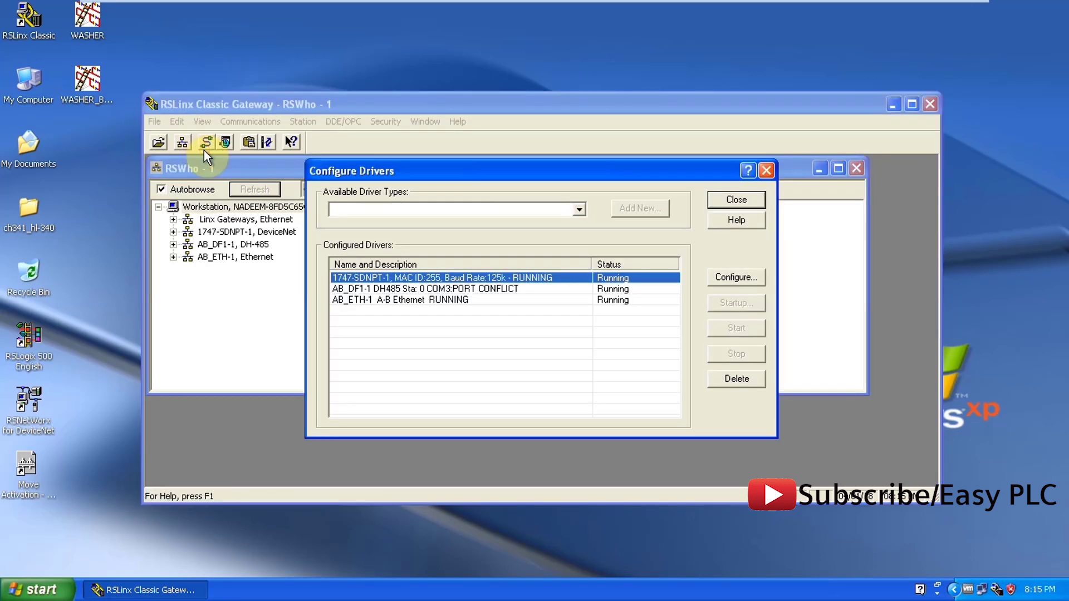
click(580, 211)
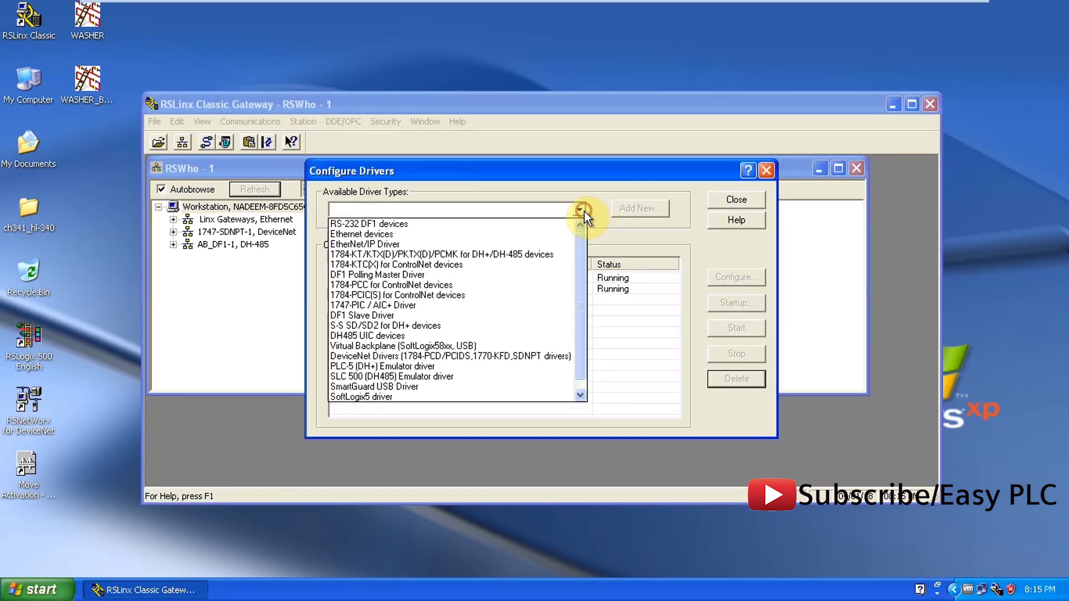
click(560, 234)
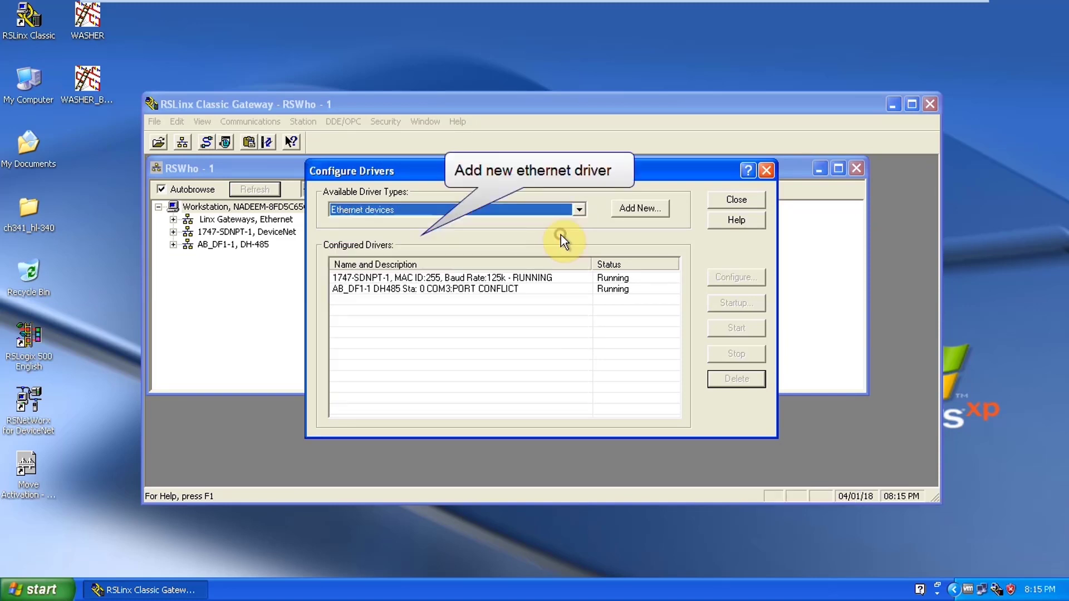
click(559, 218)
click(559, 224)
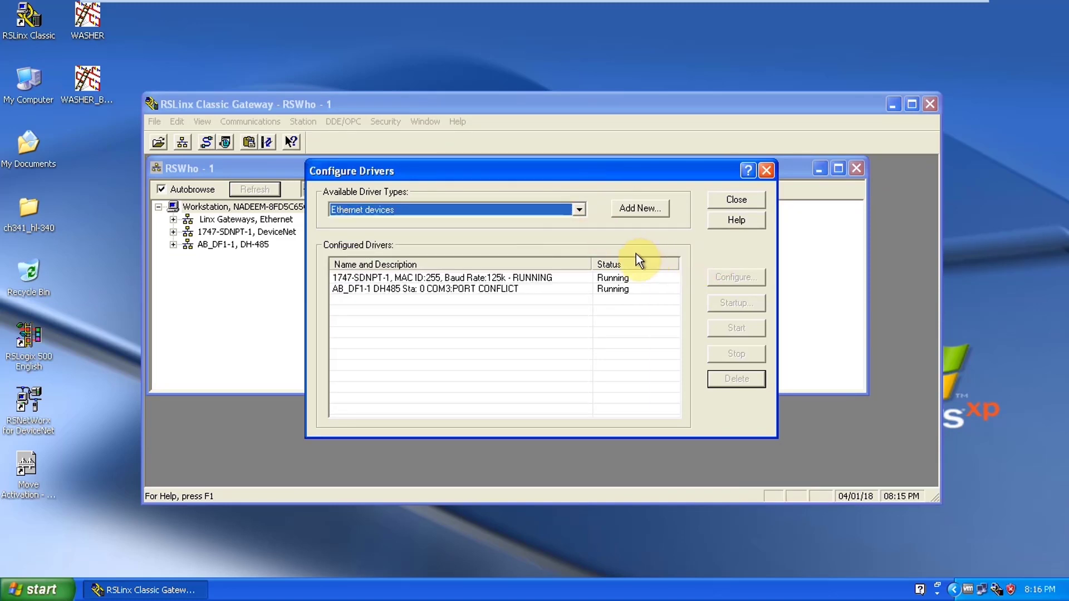
click(623, 212)
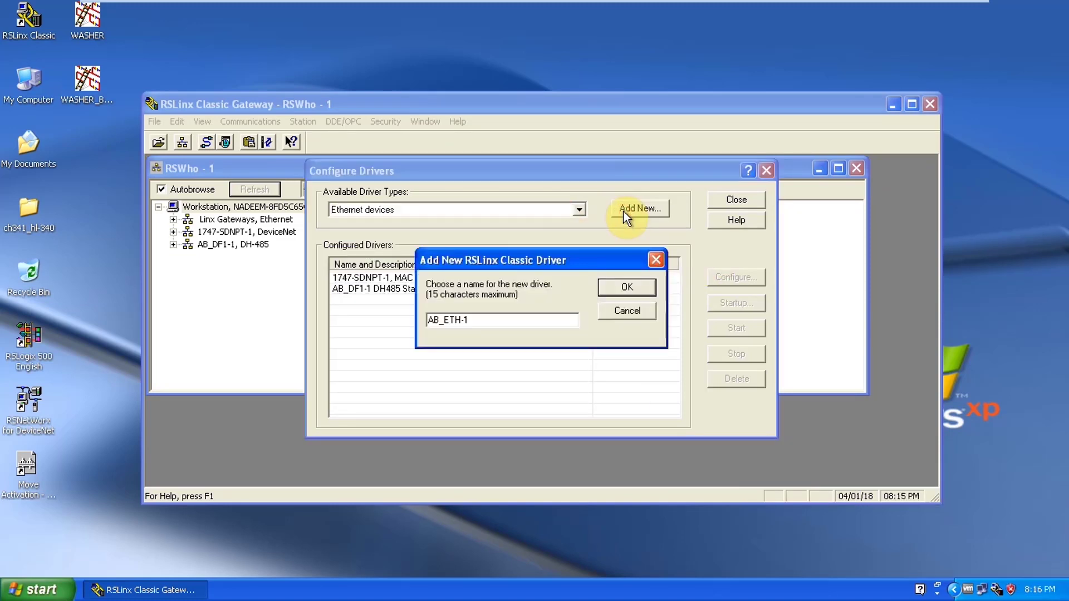
click(630, 288)
Step: Map station 0 to host 10.0.0.5, then browse AB_ETH-1 and select the SLC-5/05
click(657, 182)
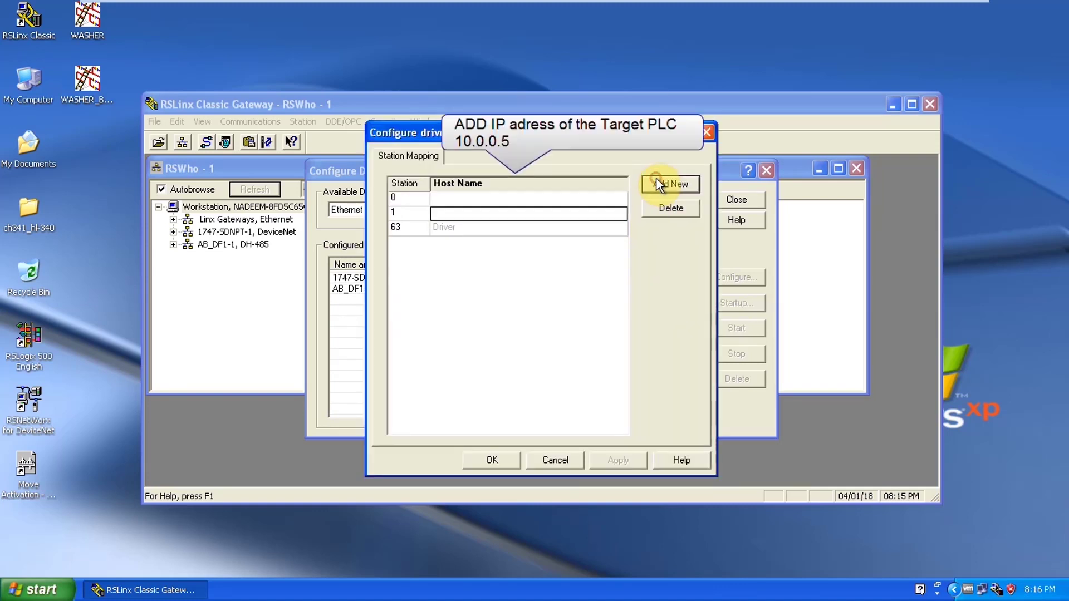
click(568, 200)
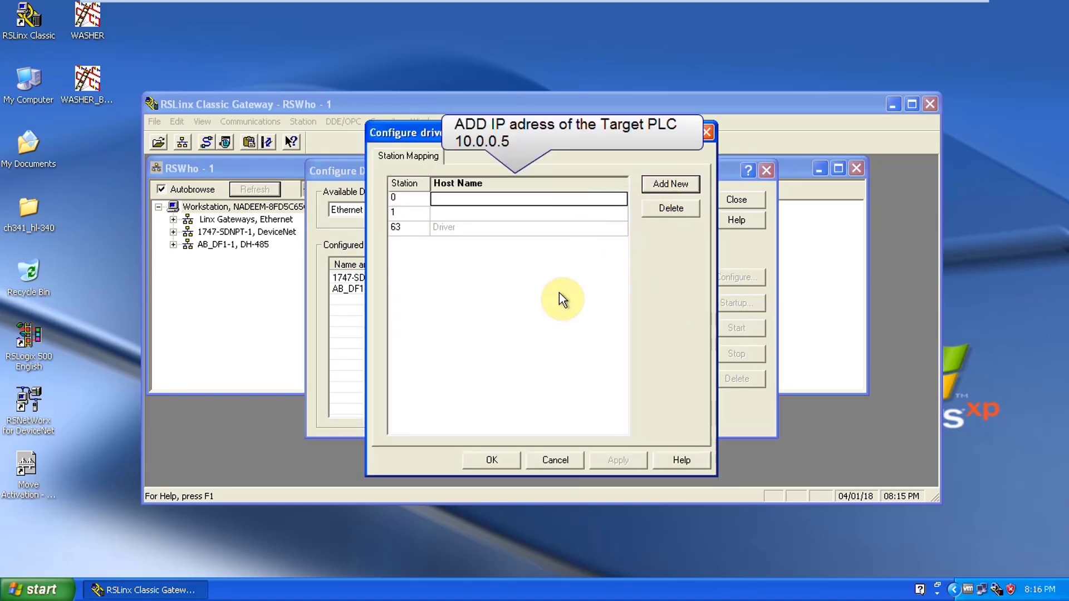
text(10.)
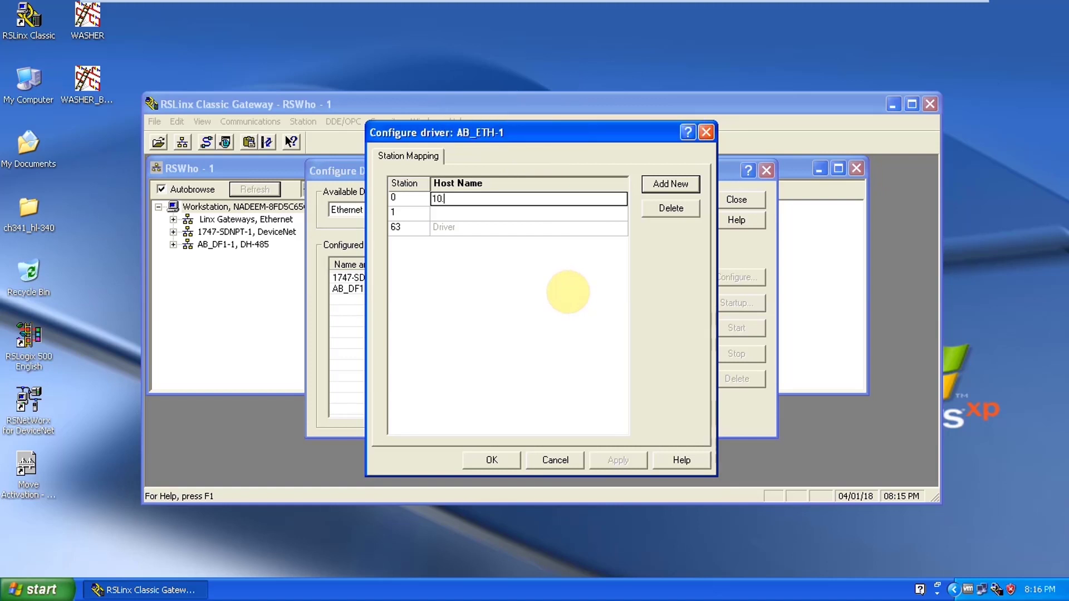
text(0.0.5)
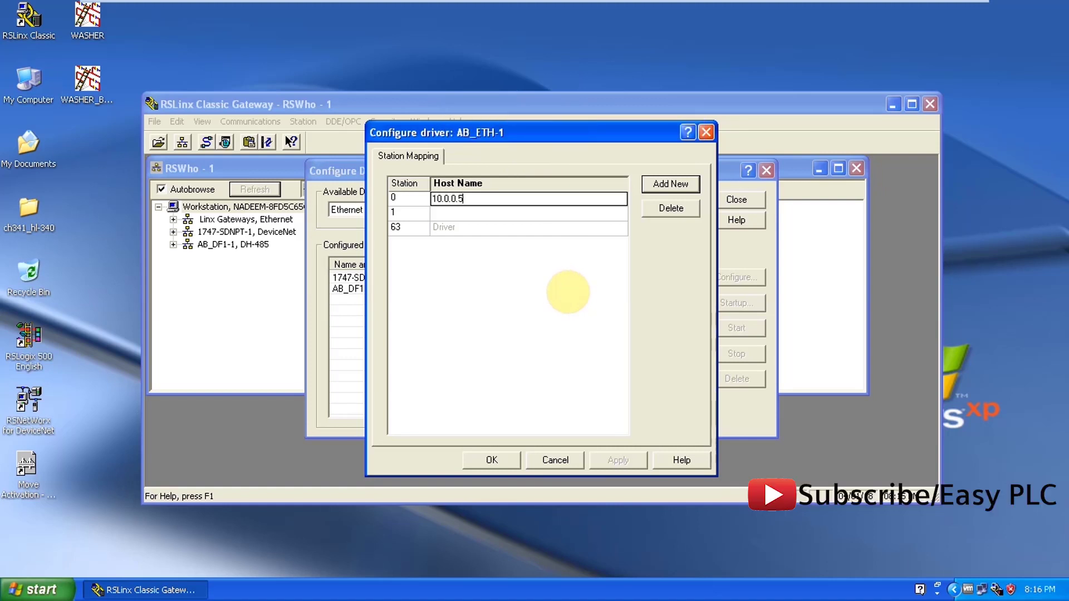
click(490, 460)
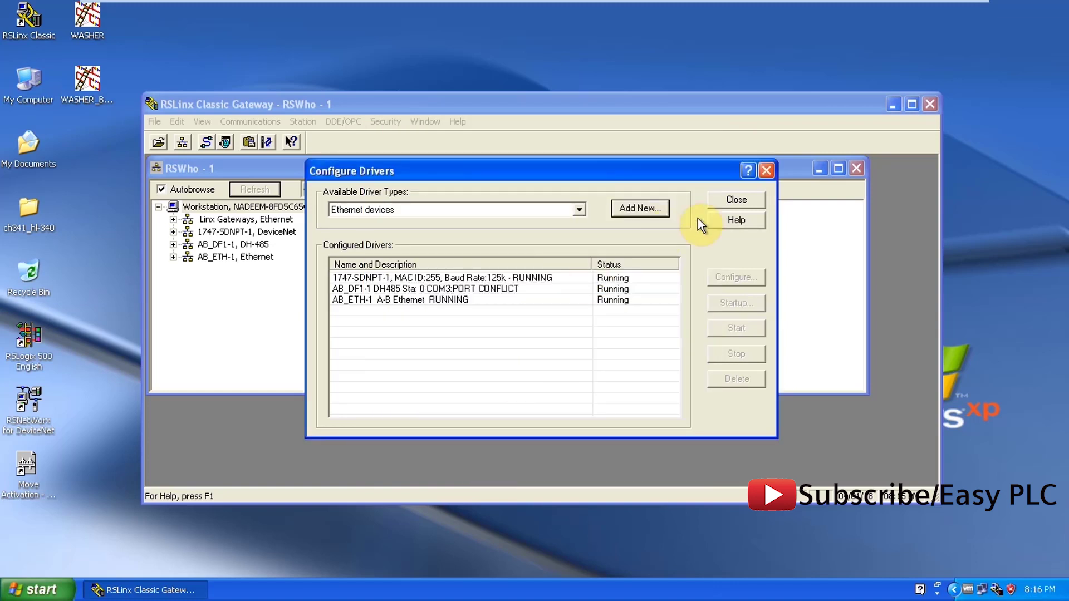
click(726, 202)
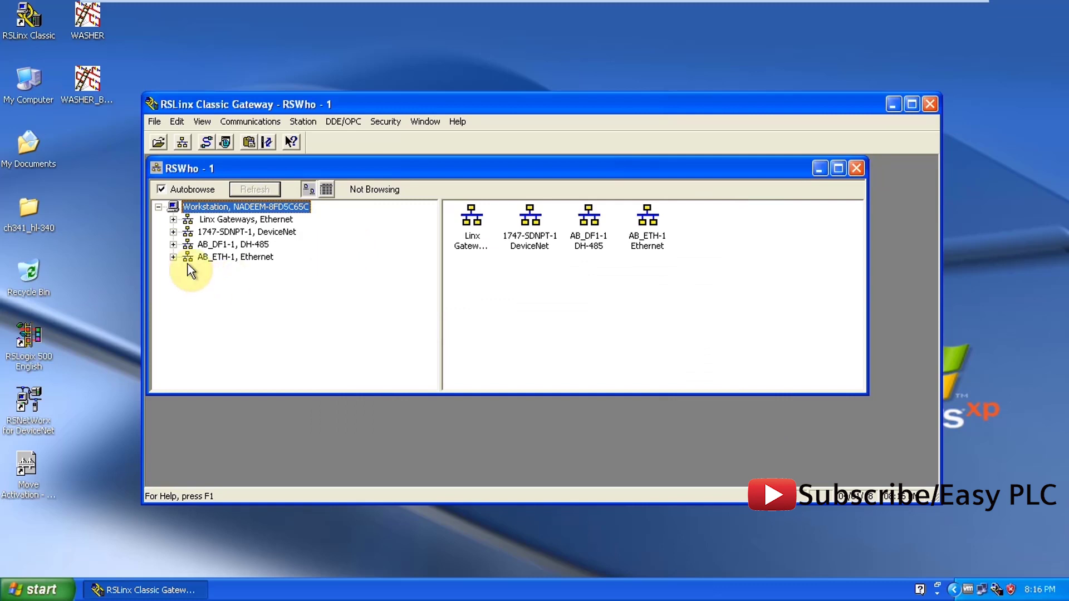
click(175, 256)
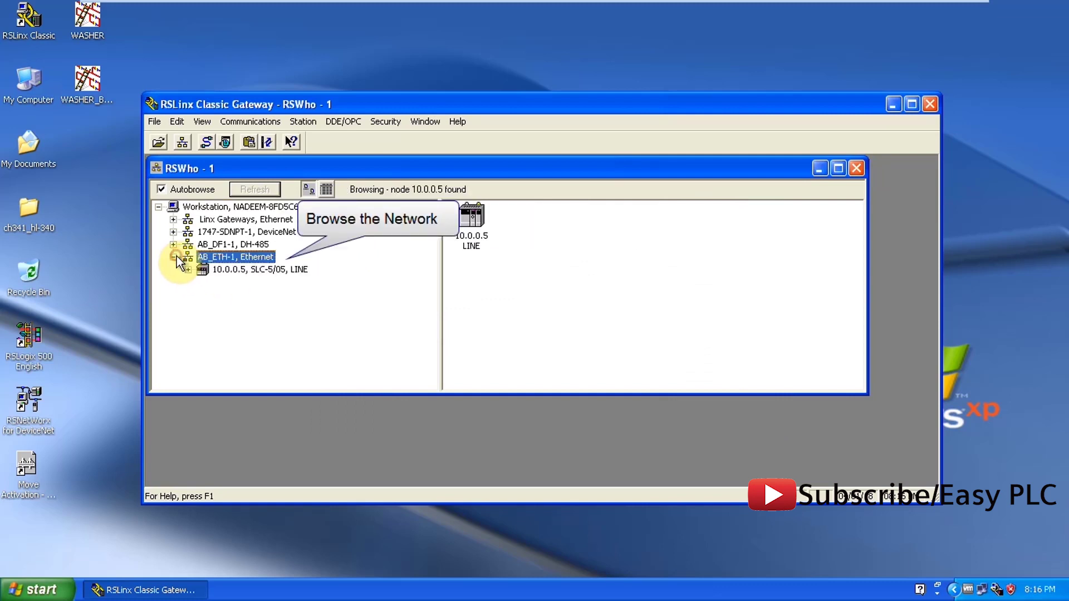
click(233, 270)
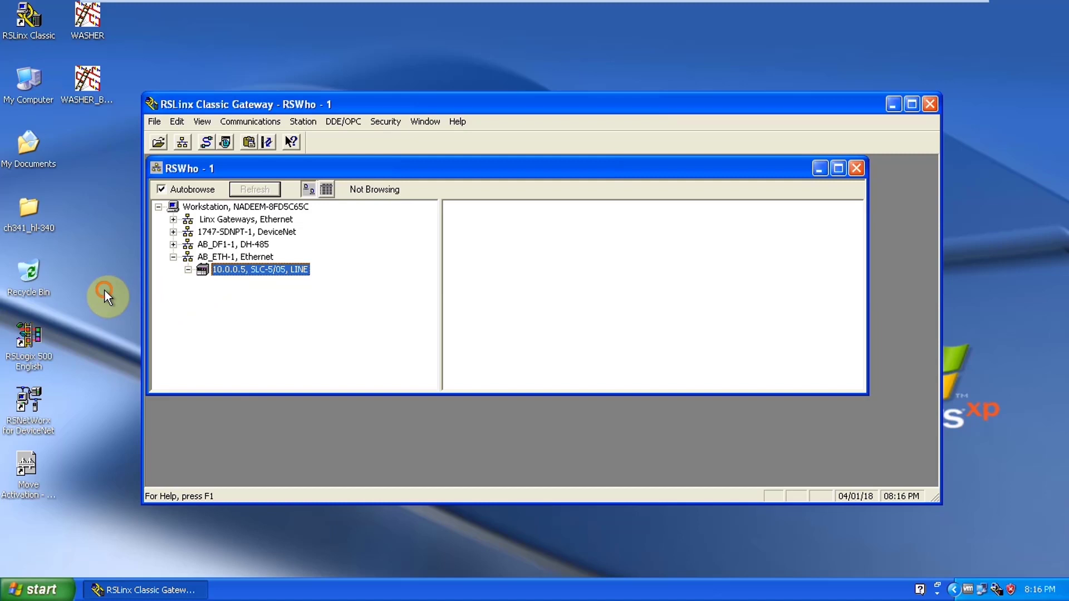
Step: Launch RSLogix 500 and set System Communications to the SLC-5/05 at 10.0.0.5 via Who Active
click(67, 339)
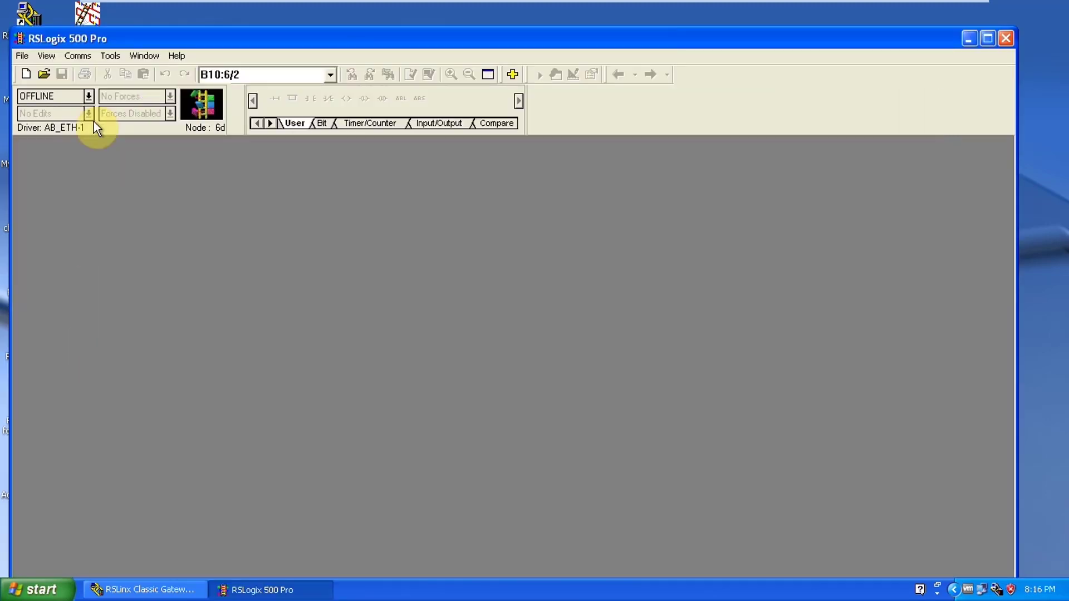
click(104, 54)
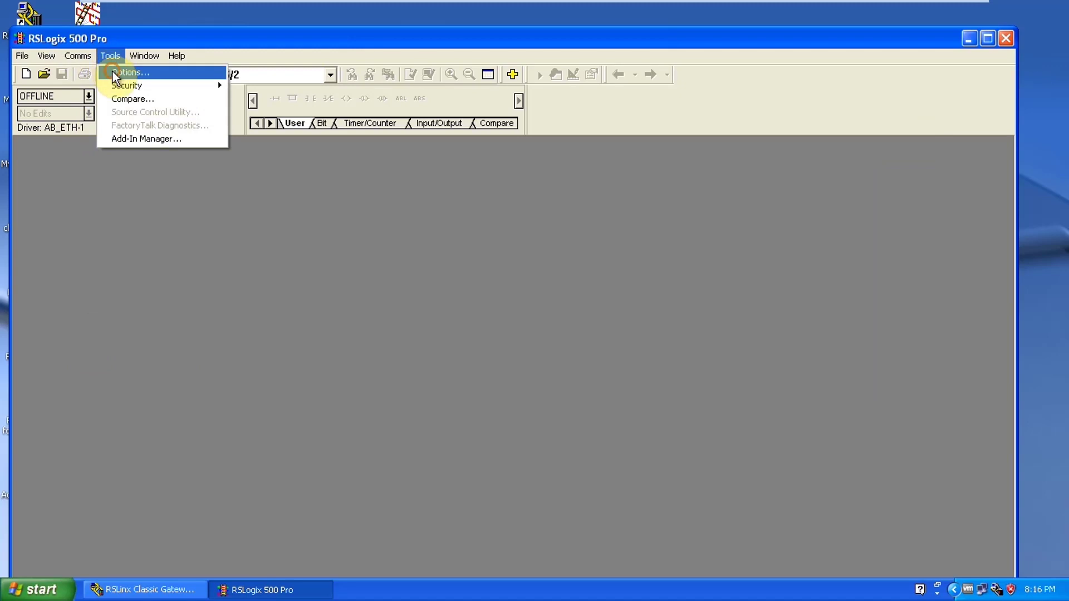
click(112, 69)
click(456, 135)
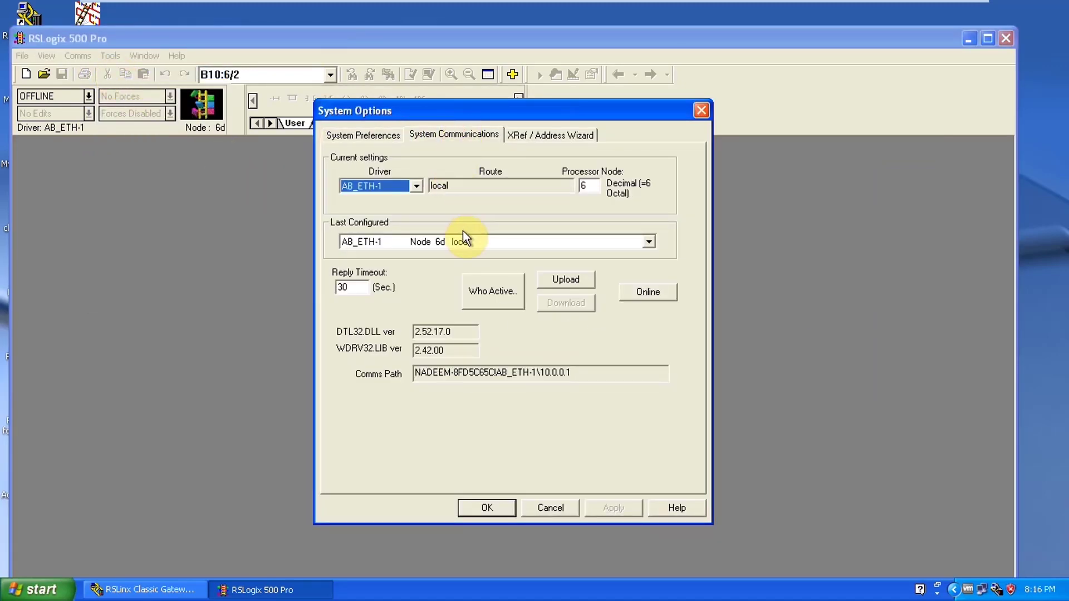
click(497, 288)
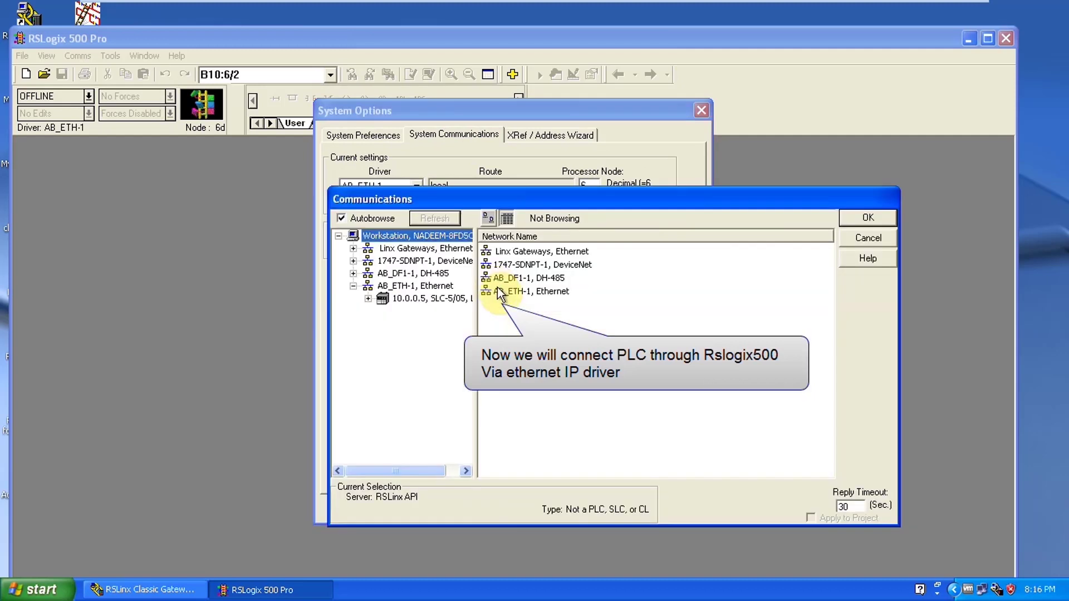
click(445, 301)
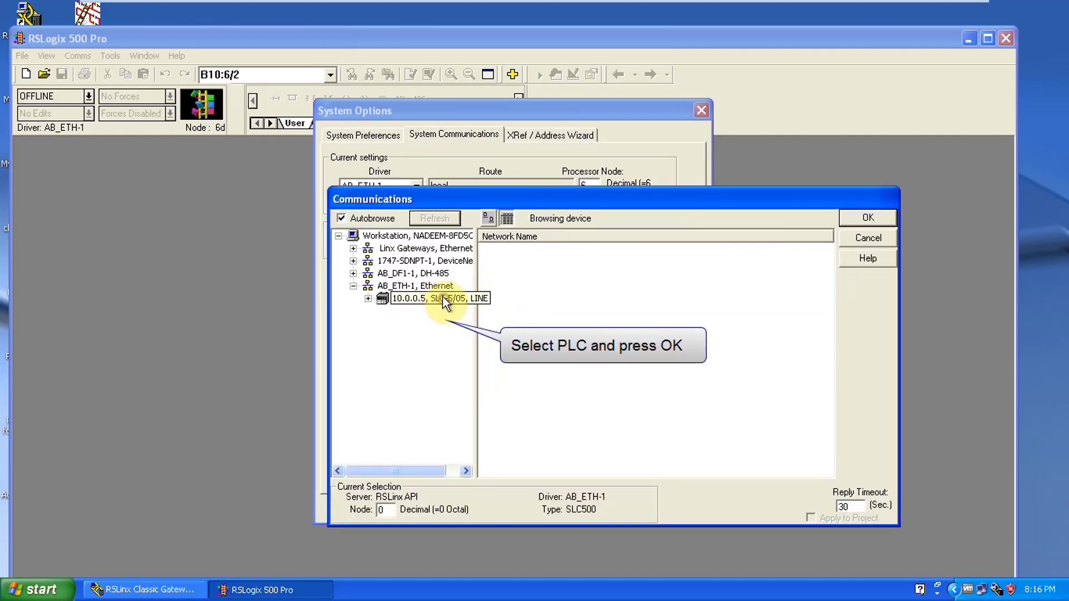
click(867, 217)
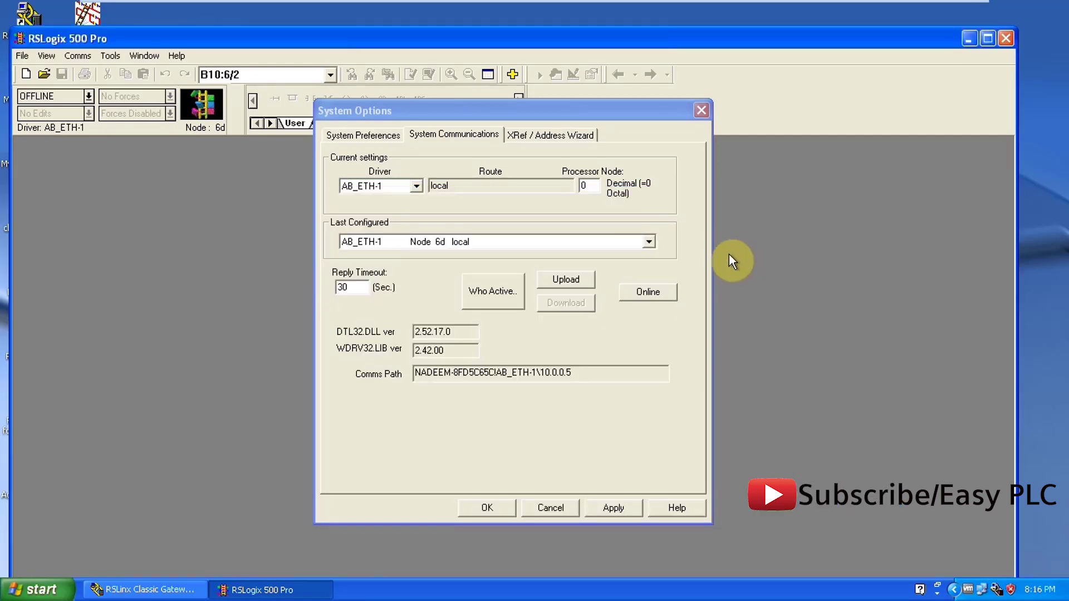
Step: Upload the LINE program from the PLC, choosing Create New File
click(577, 278)
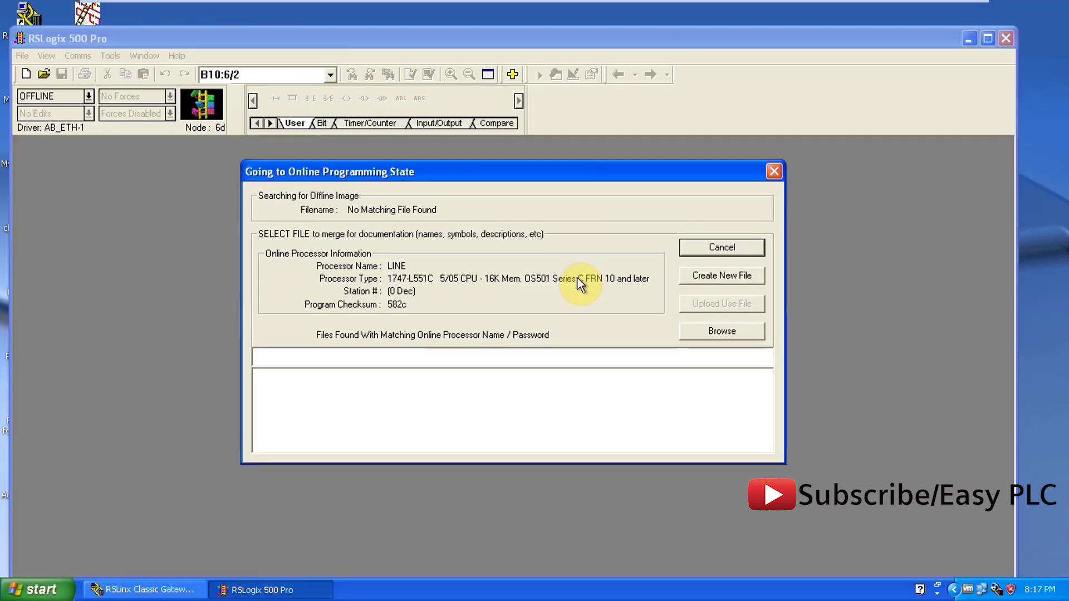
click(713, 276)
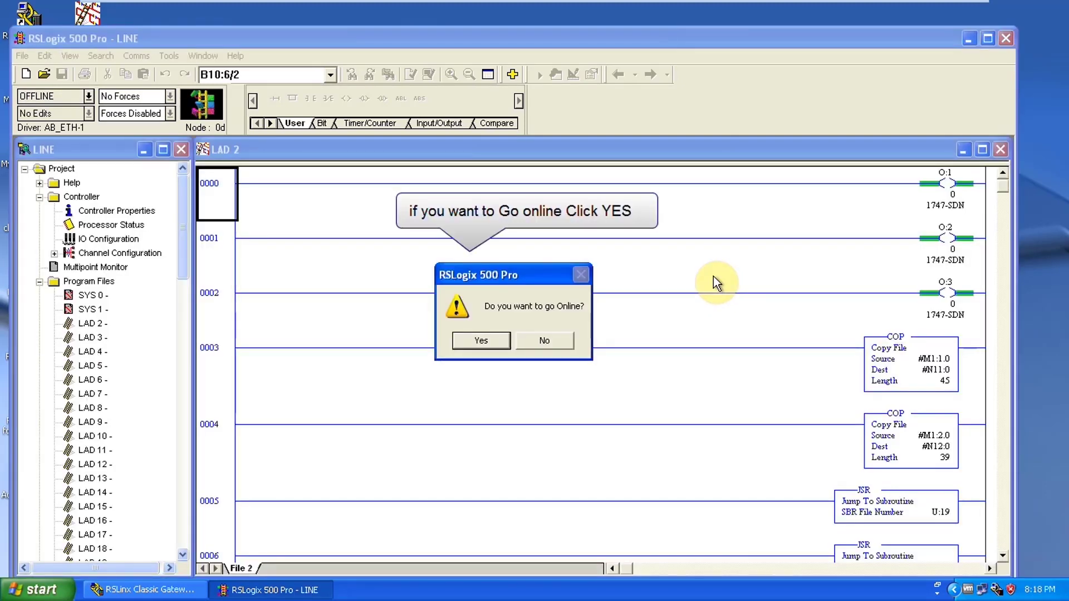
Step: Go online with the PLC and choose Desktop as the Save As location
click(465, 340)
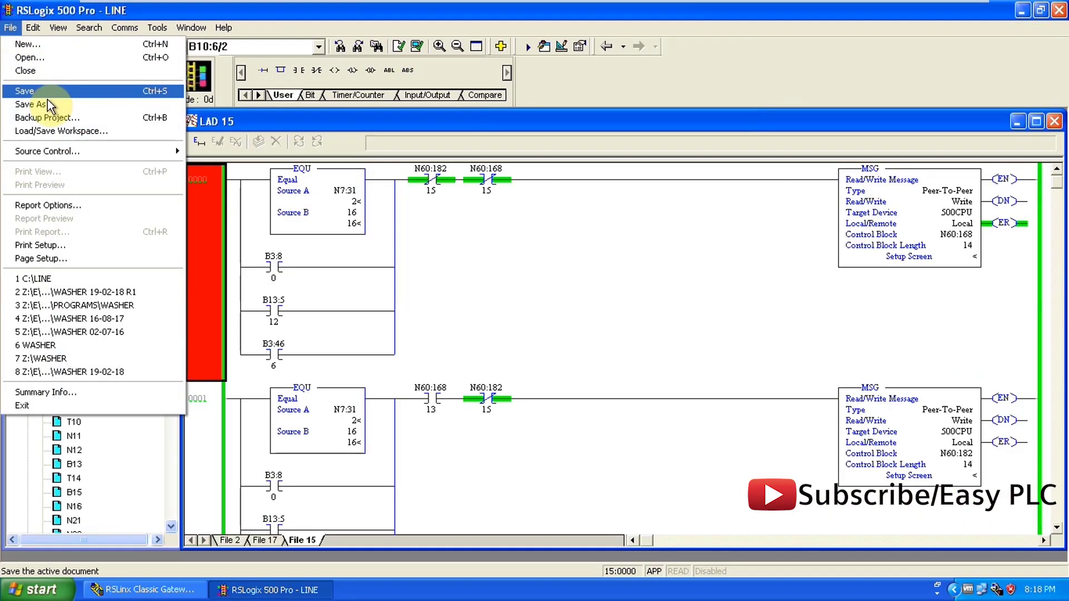
click(49, 106)
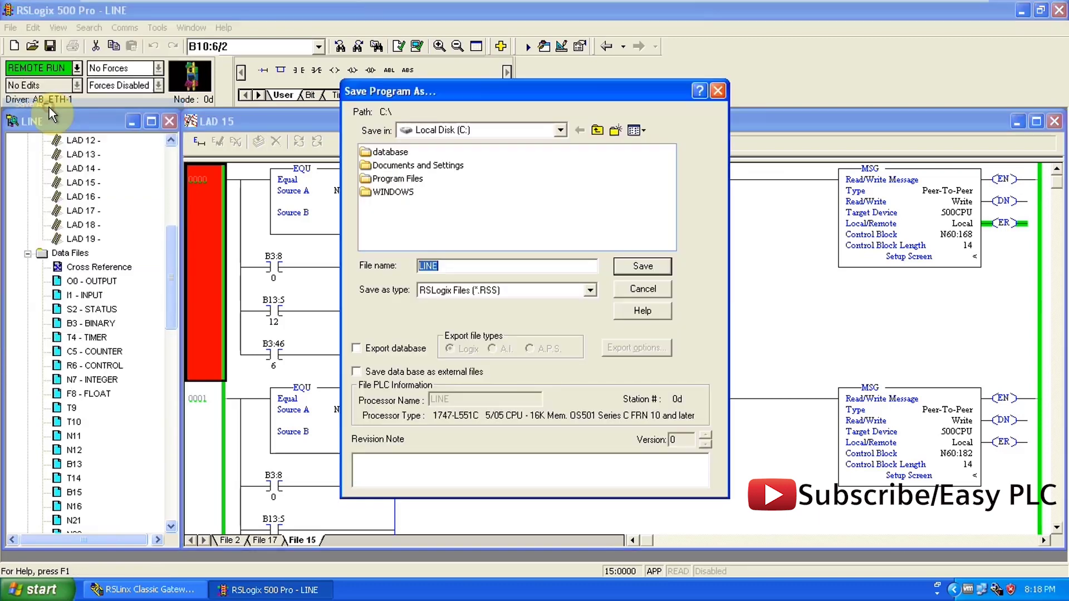
click(505, 132)
click(505, 131)
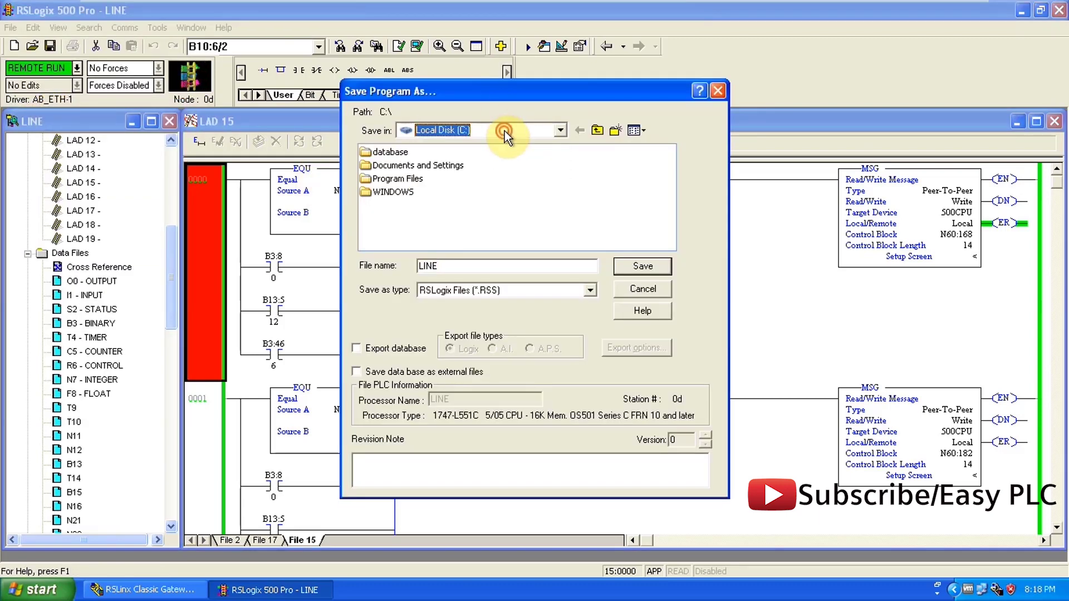
click(505, 131)
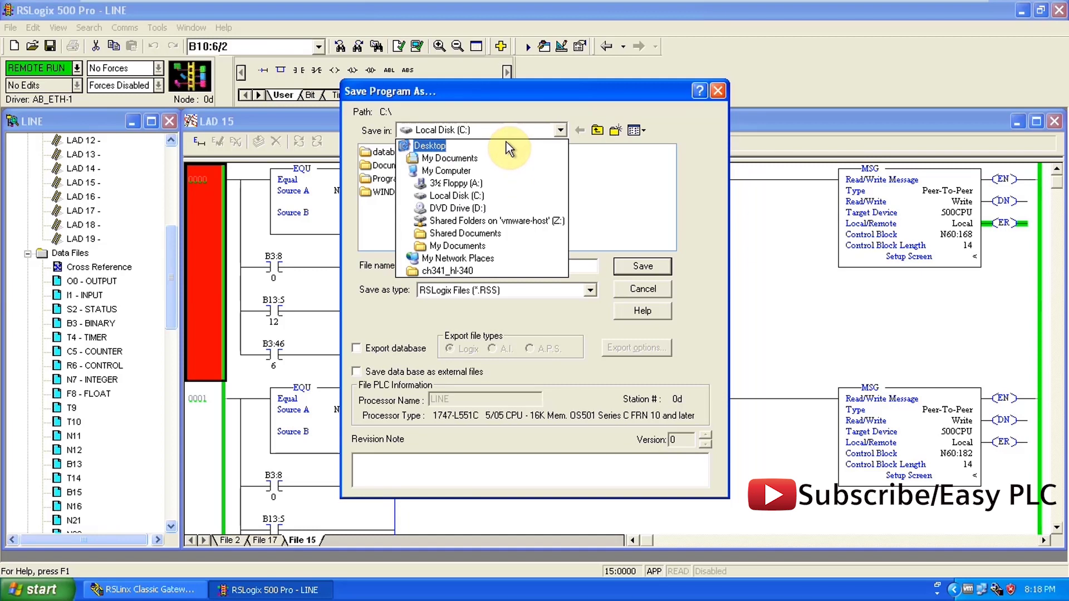
click(507, 143)
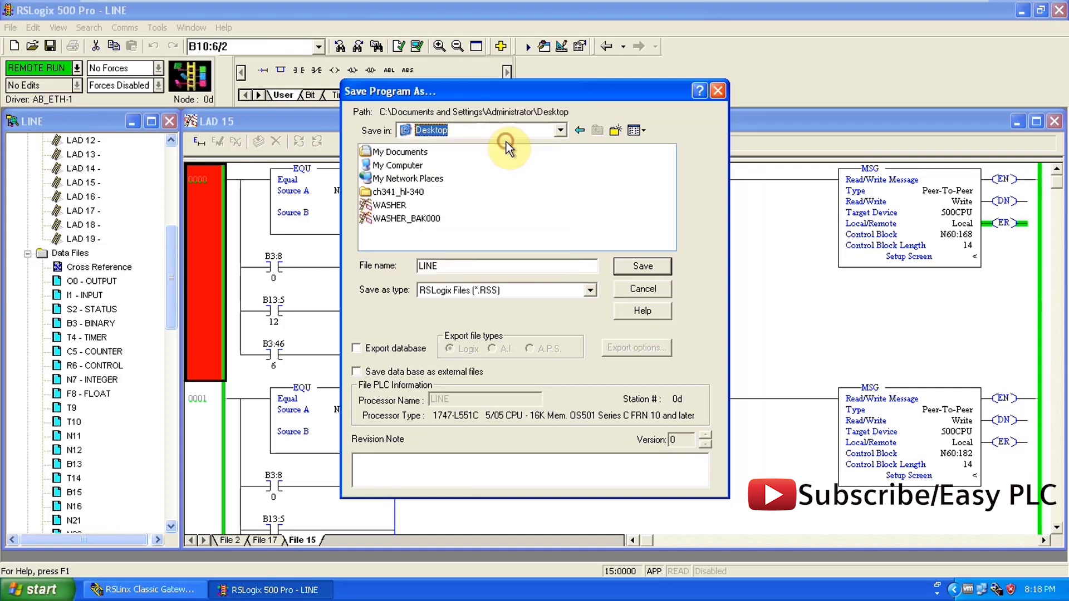
Step: Save the file as LINE 2.4.18, accepting the data table values upload
click(460, 271)
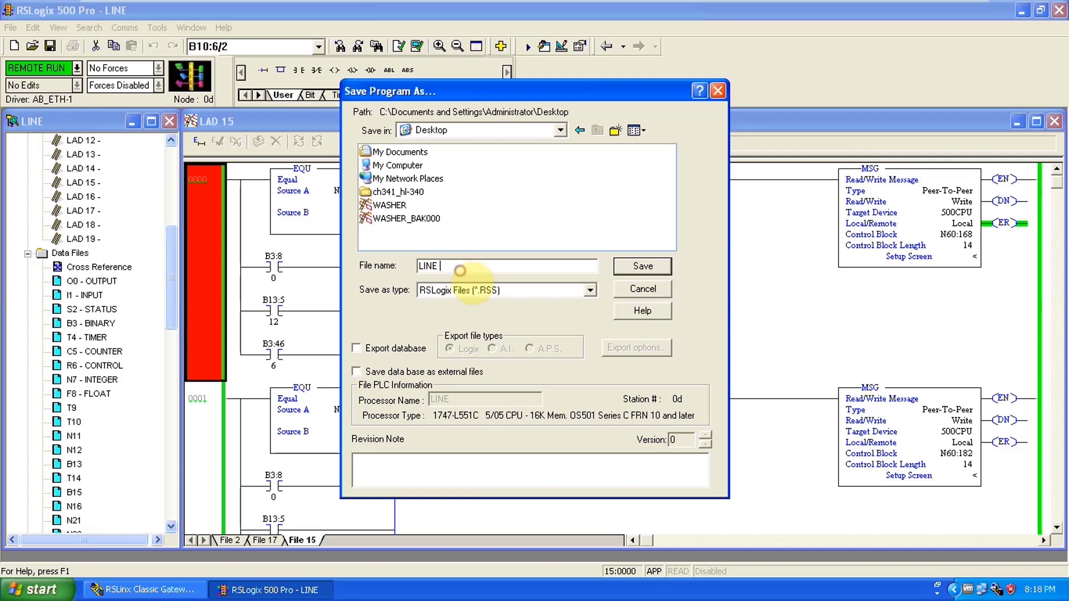
text(21)
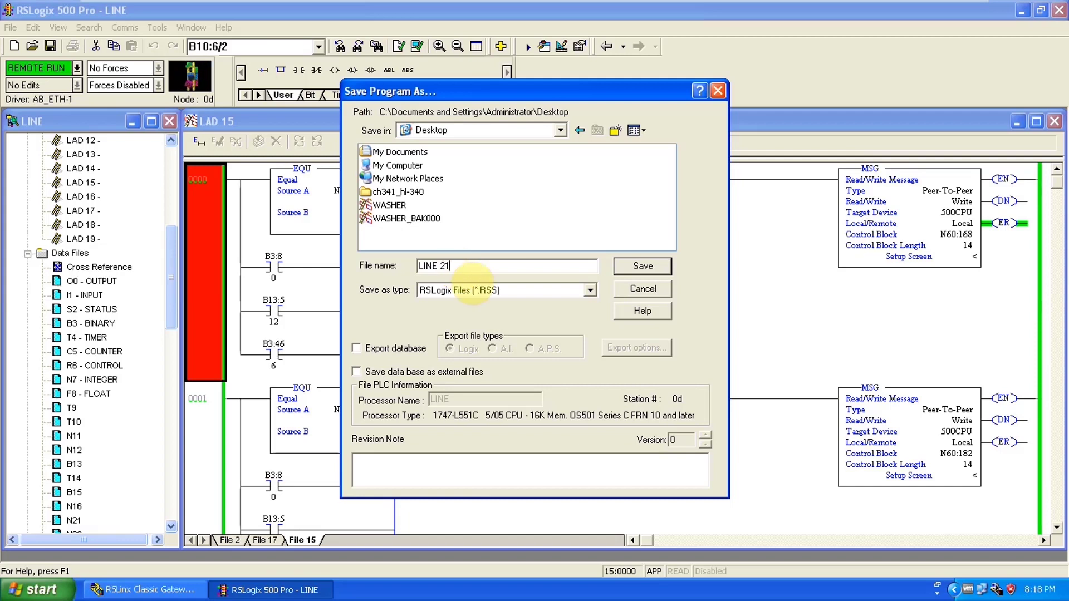
key(BackSpace)
text(.4.18)
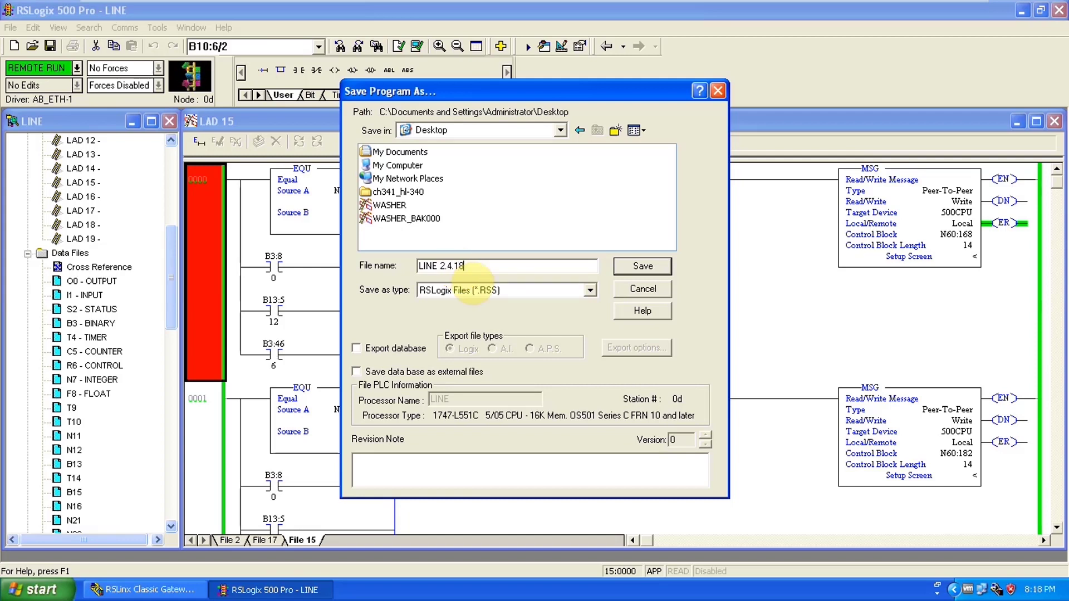
click(648, 266)
click(516, 318)
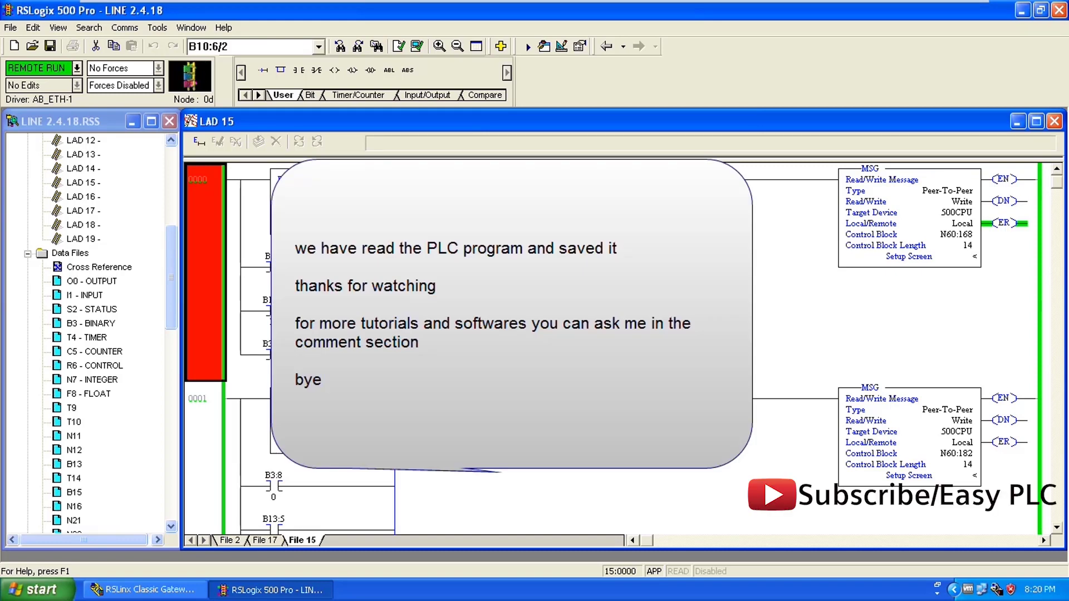
Step: Exit RSLogix 500, returning to RSLinx's RSWho view of the SLC-5/05 at 10.0.0.5
click(1060, 10)
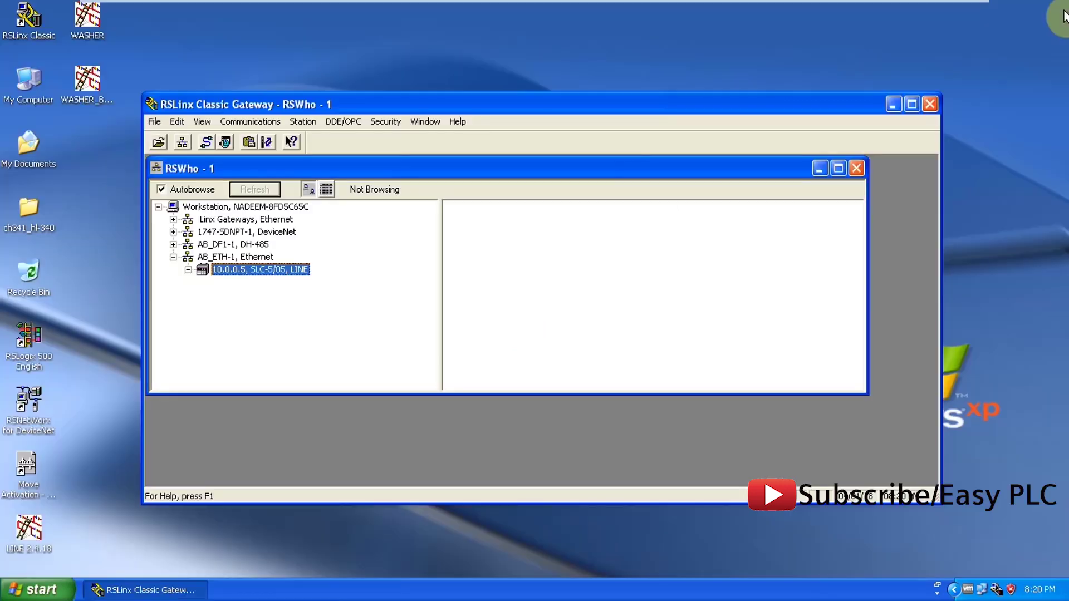